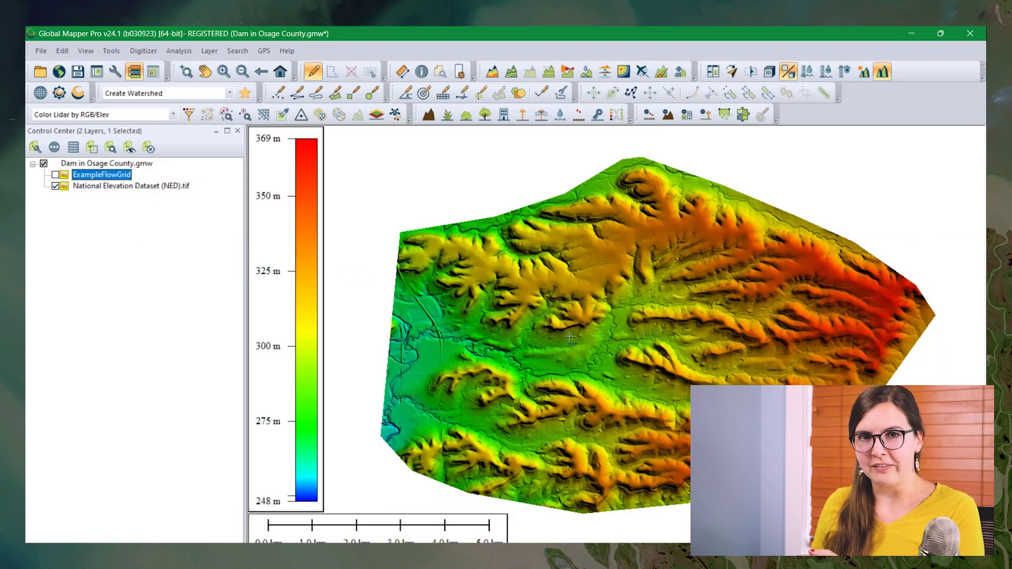
Launch the Create Watershed tool to bring up the Watershed Generation Options dialog.
left_click(587, 73)
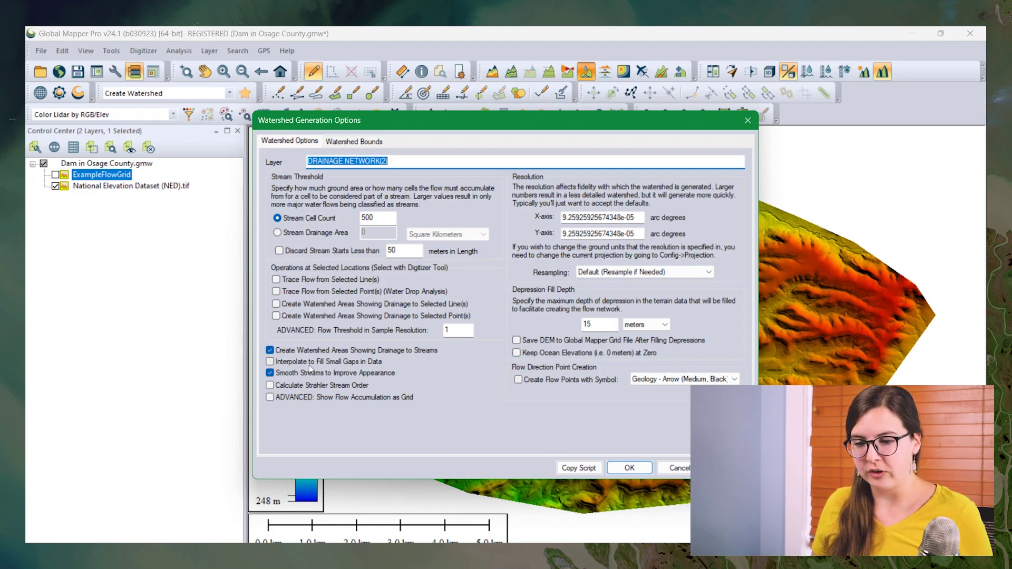
Generate the watershed with areas and smoothing off, and flow points as medium black geology arrows.
left_click(275, 351)
left_click(274, 373)
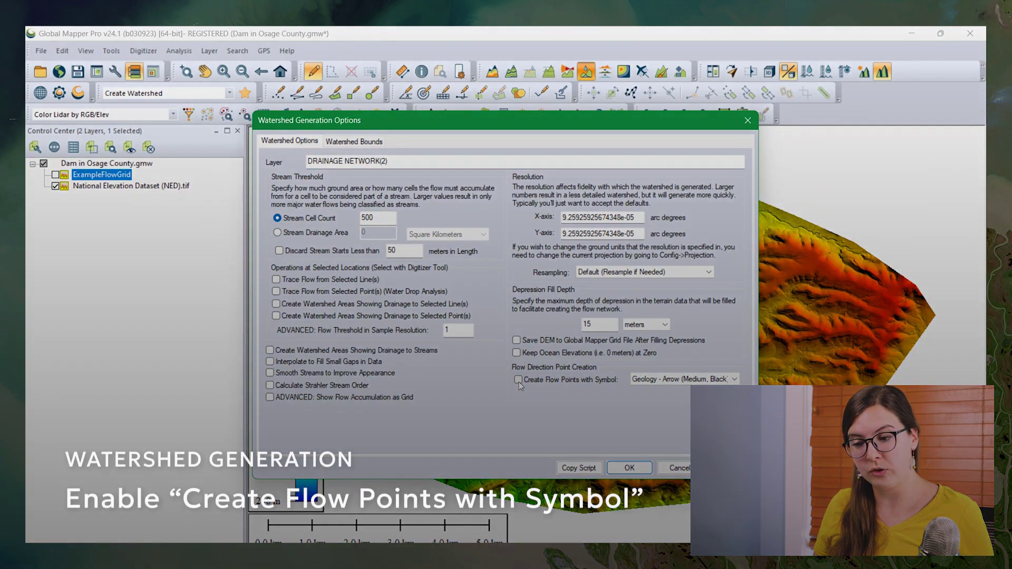
left_click(519, 381)
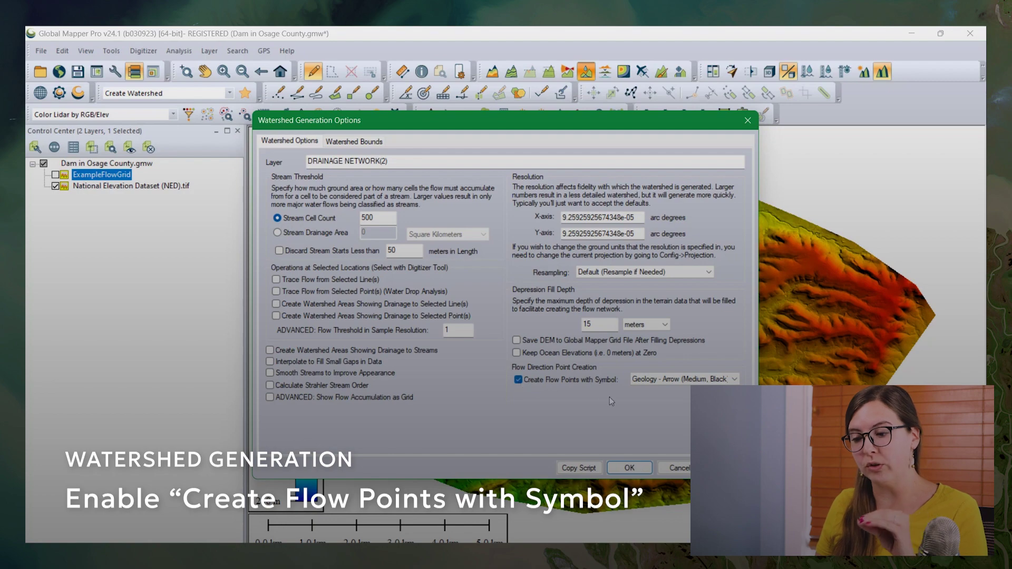
left_click(670, 381)
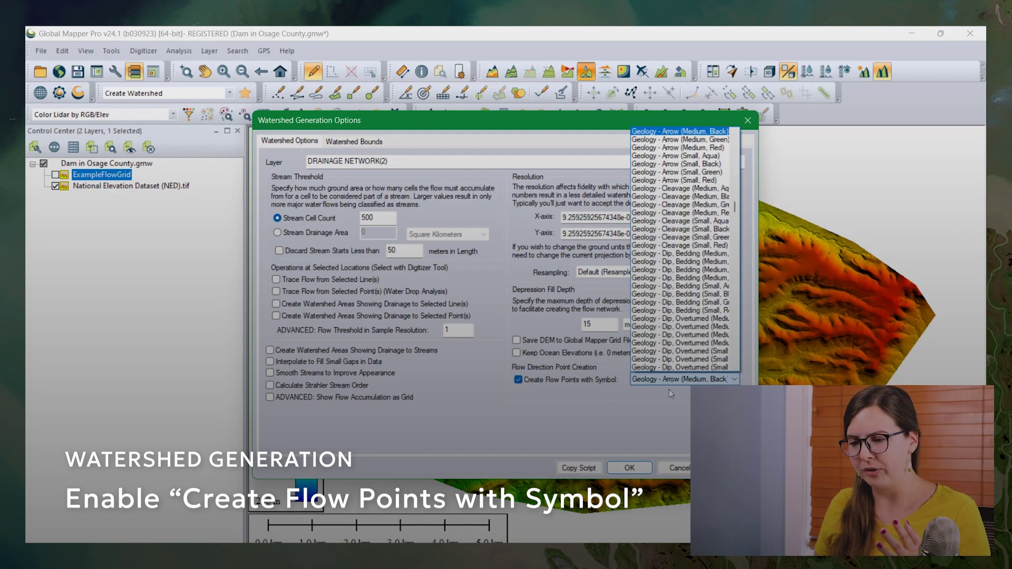
left_click(666, 405)
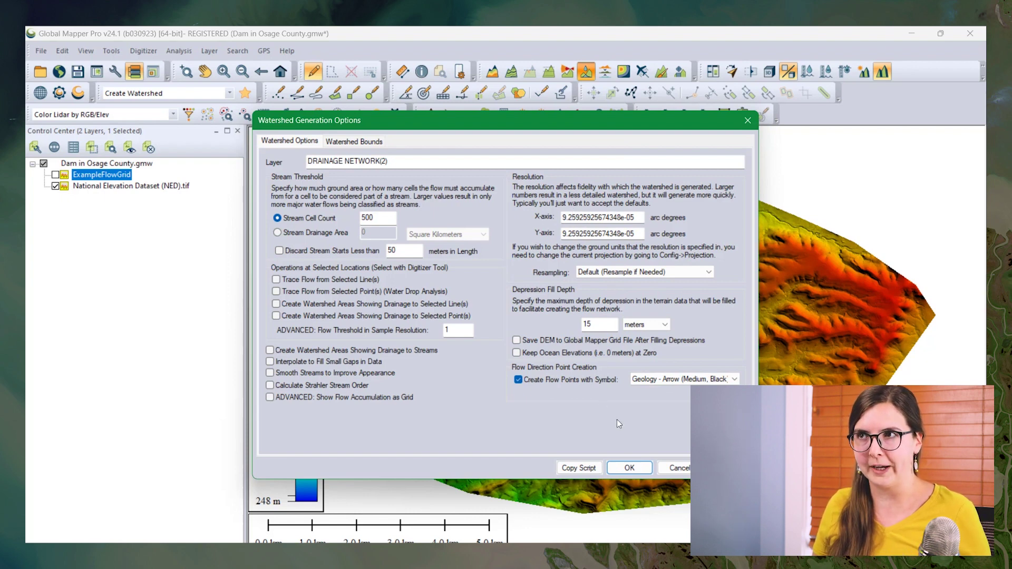
left_click(630, 468)
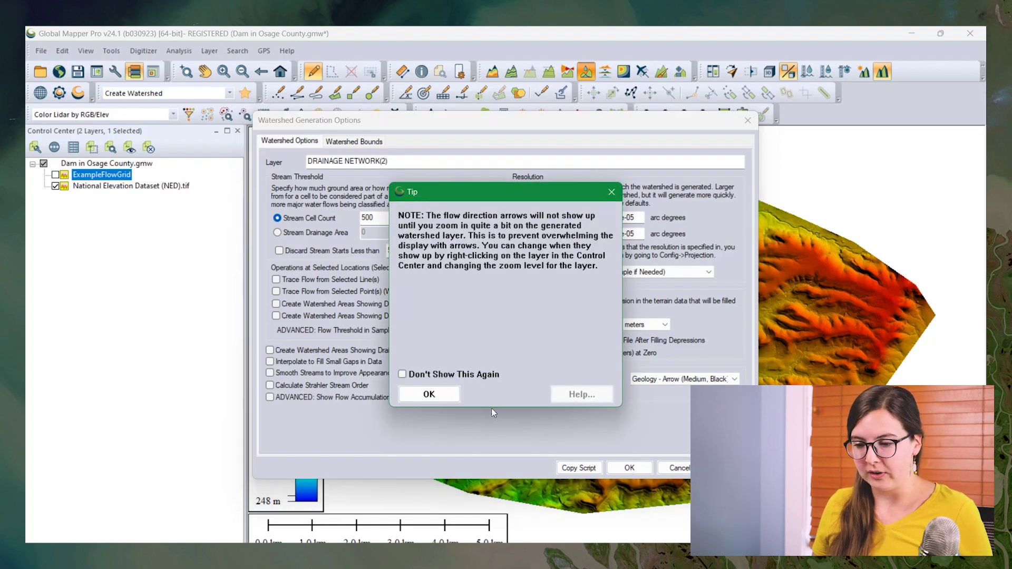
left_click(441, 400)
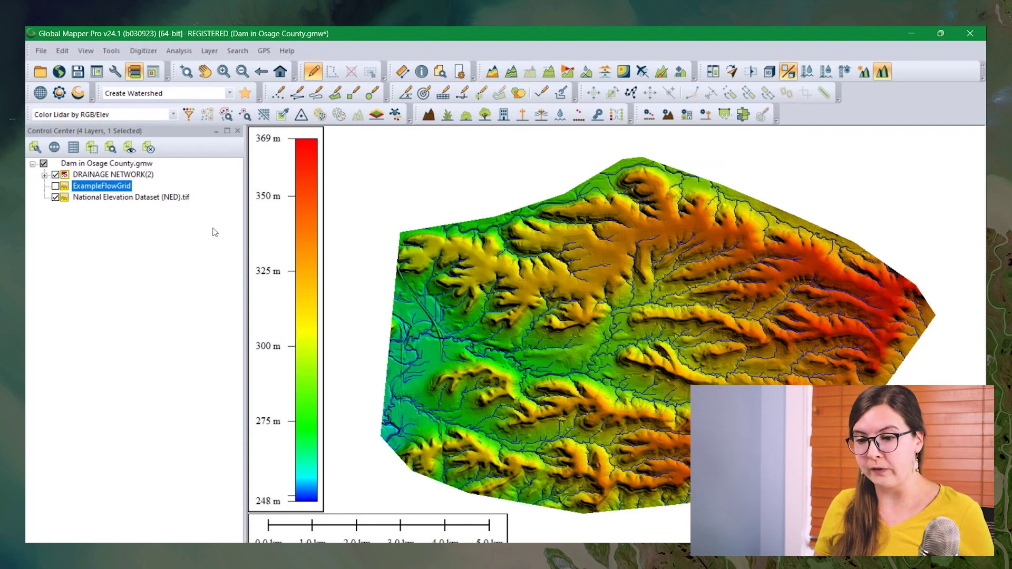
Hide the 640-feature stream line sublayer of DRAINAGE NETWORK(2).
left_click(45, 175)
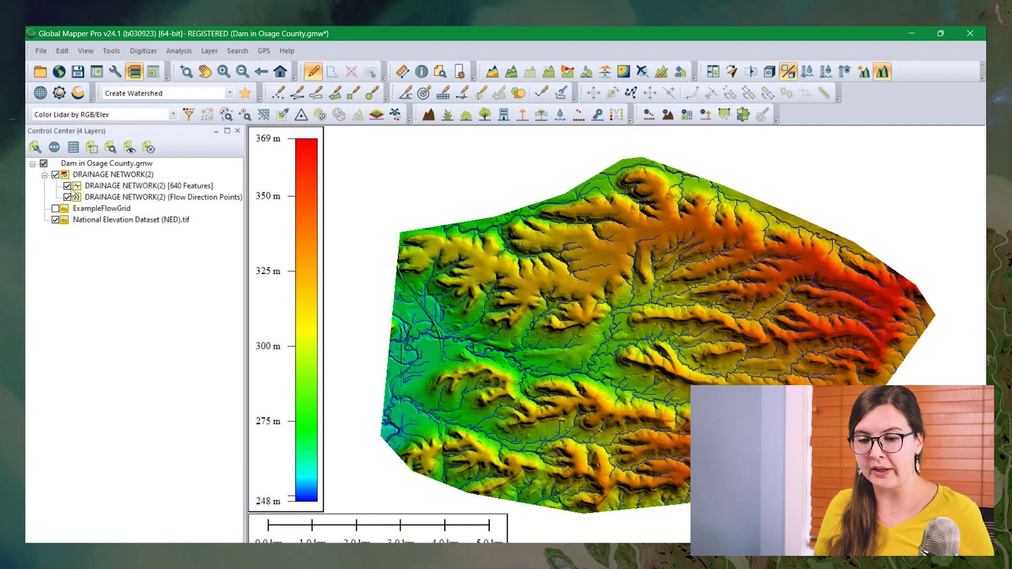
left_click(67, 187)
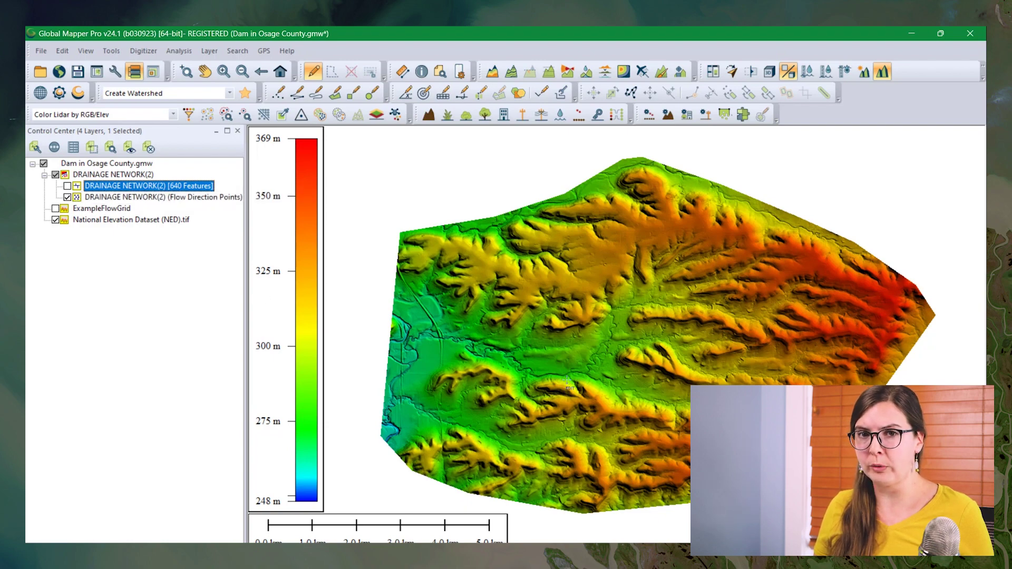
scroll(568, 380, "up", 10)
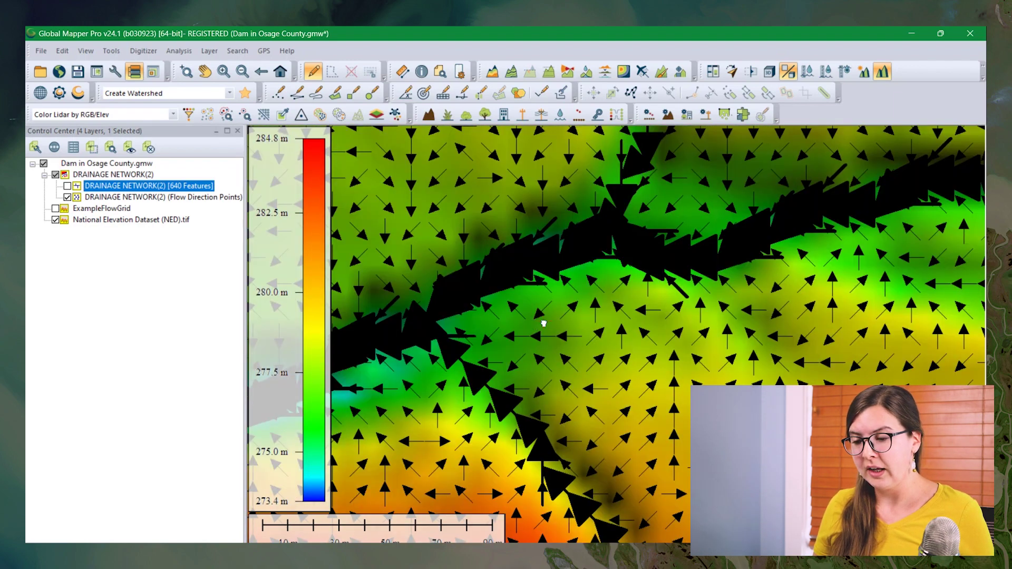
Pan along the stream channel and zoom in until the flow arrows are readable.
left_click_drag(533, 327, 626, 323)
scroll(578, 327, "up", 4)
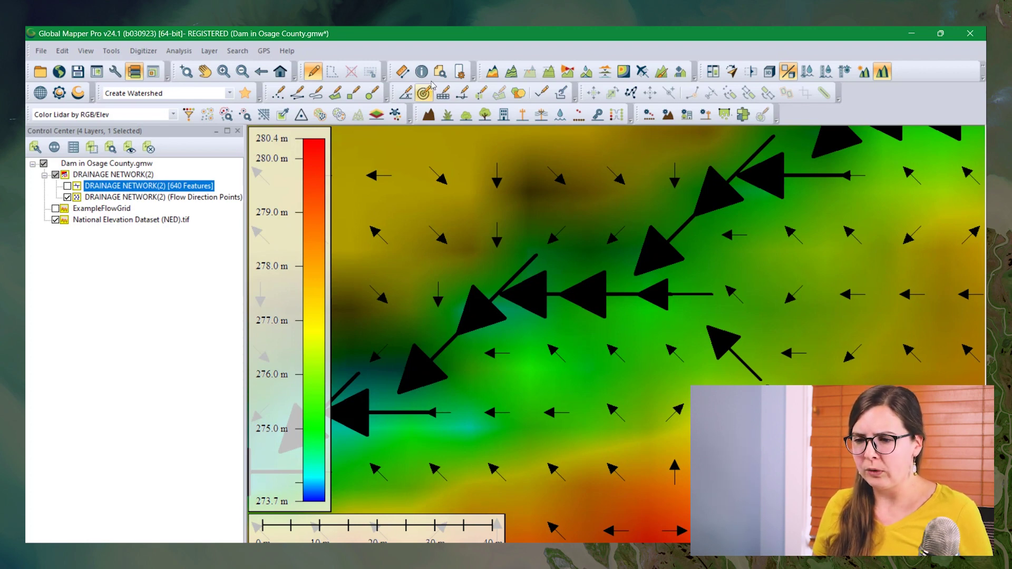
Inspect the FLOW_ACCUM and FLOW_ANGLE attributes of two flow arrows with Feature Info.
left_click(426, 75)
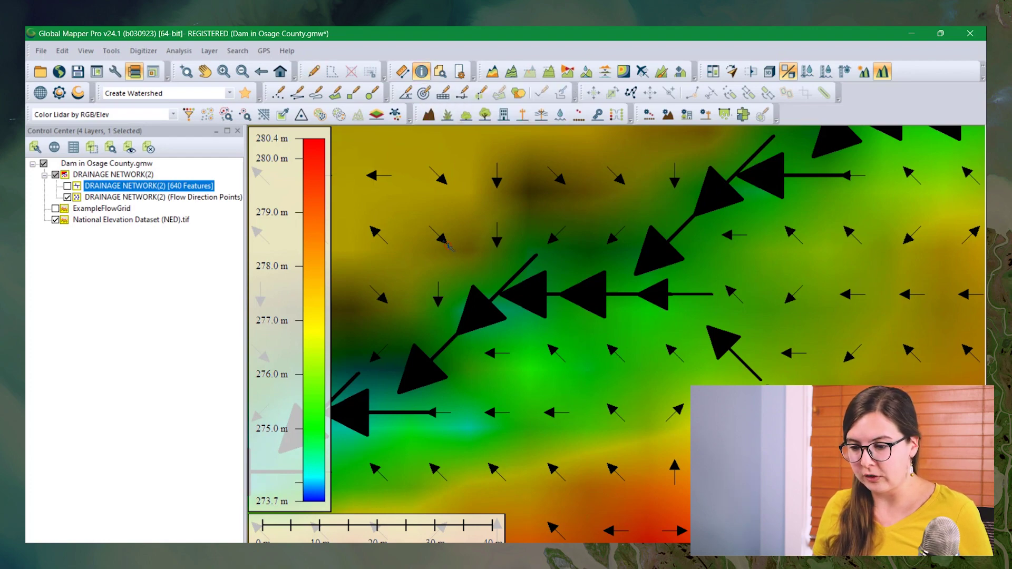
left_click(449, 244)
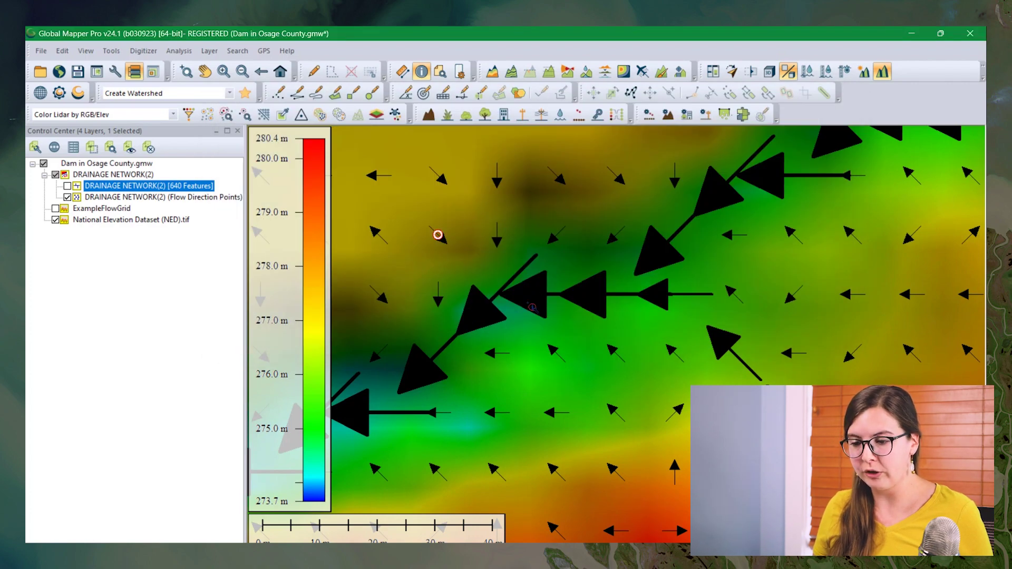
left_click(438, 233)
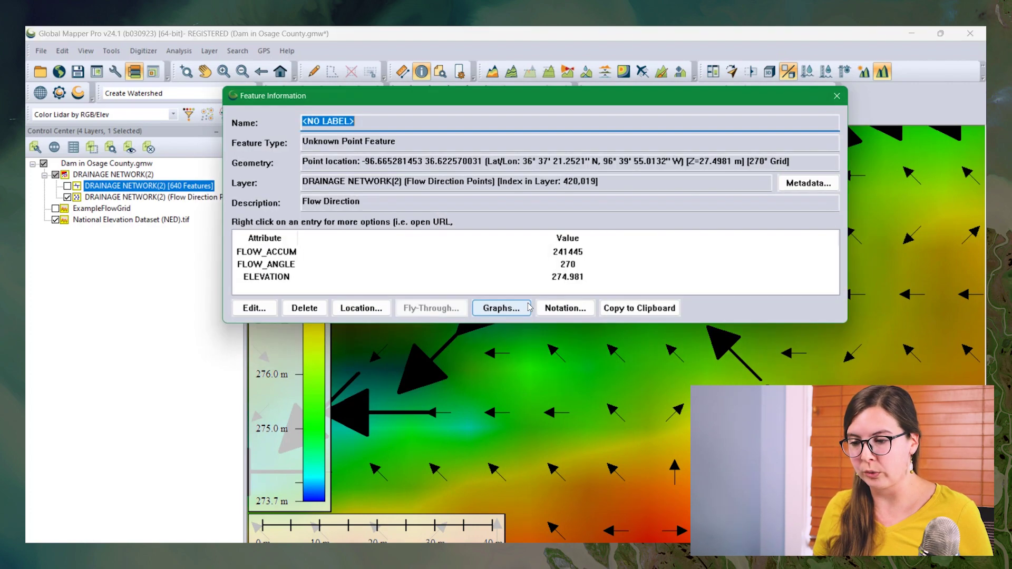
left_click(837, 97)
Check three more stream arrows' attributes, close the readout and clear the layer selection.
left_click(480, 310)
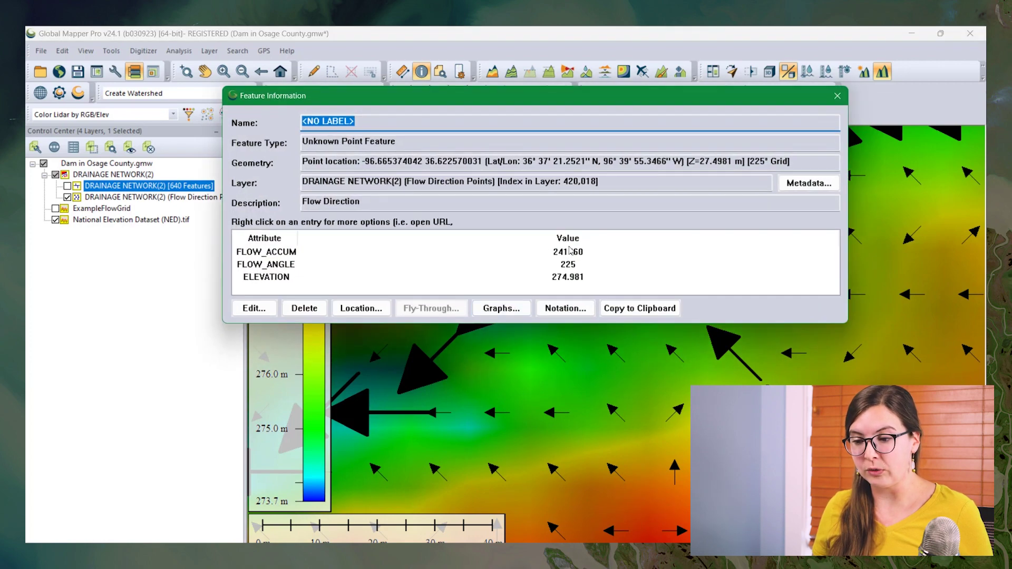
left_click(417, 378)
left_click(378, 412)
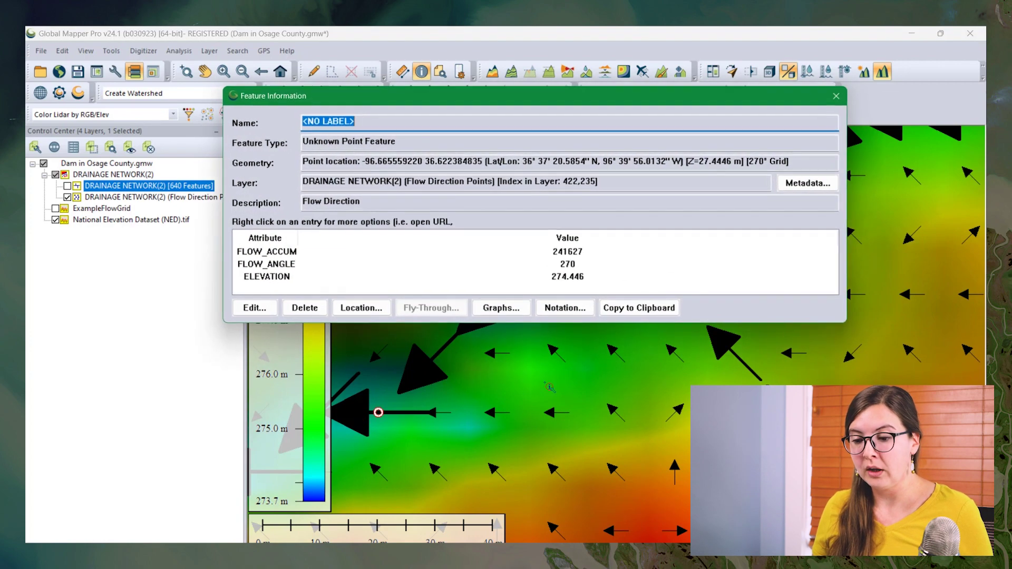
left_click(838, 99)
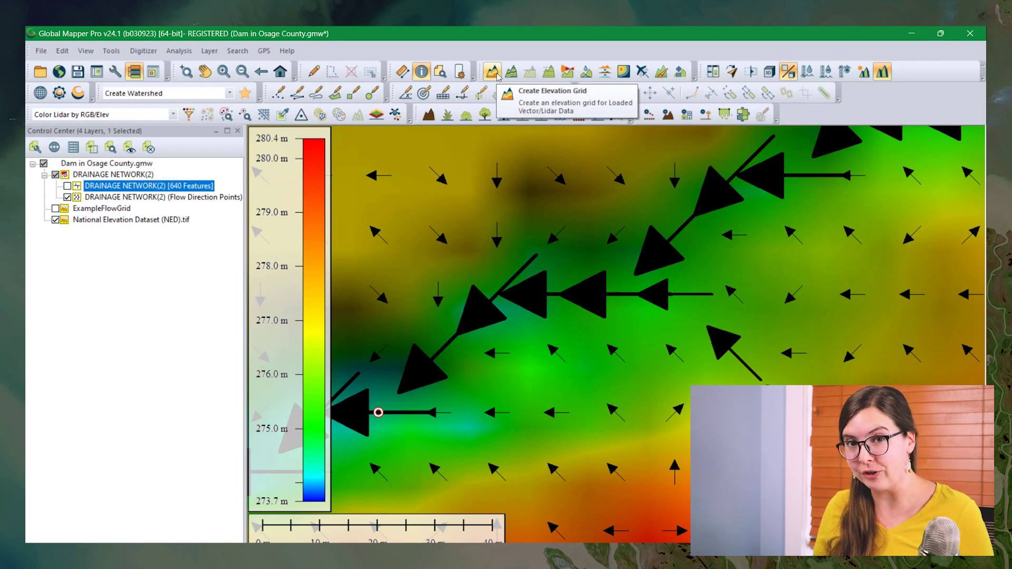
left_click(191, 289)
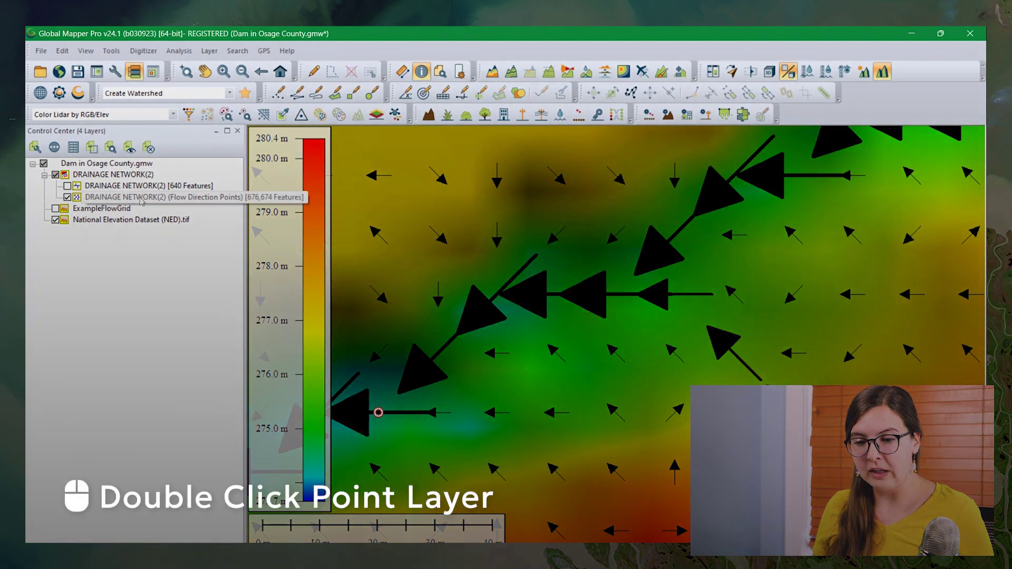
In Vector Options' Elevations tab, set Flow Direction Points elevations from the FLOW_ACCUM attribute.
left_click(140, 200)
double_click(158, 197)
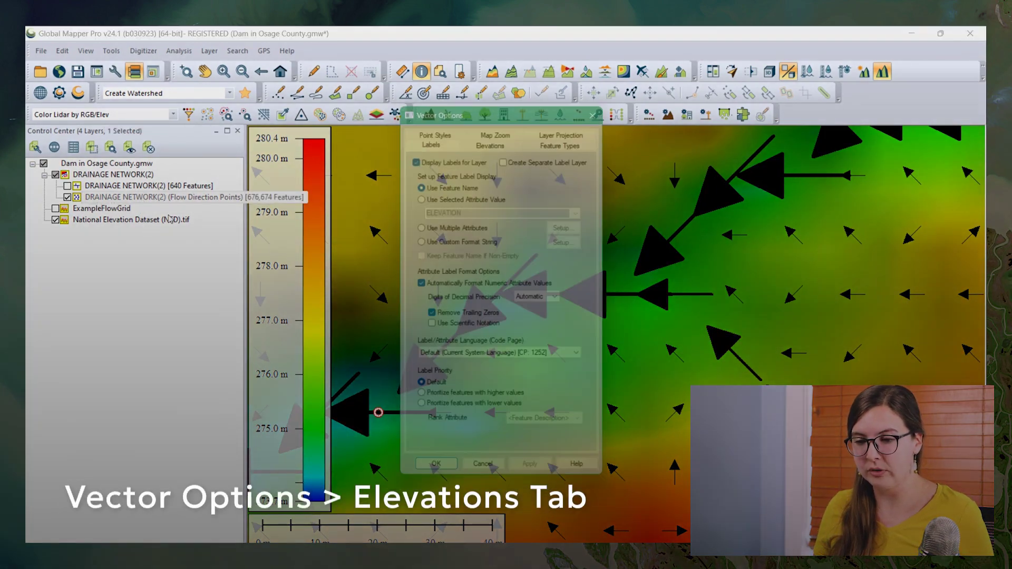
left_click(501, 140)
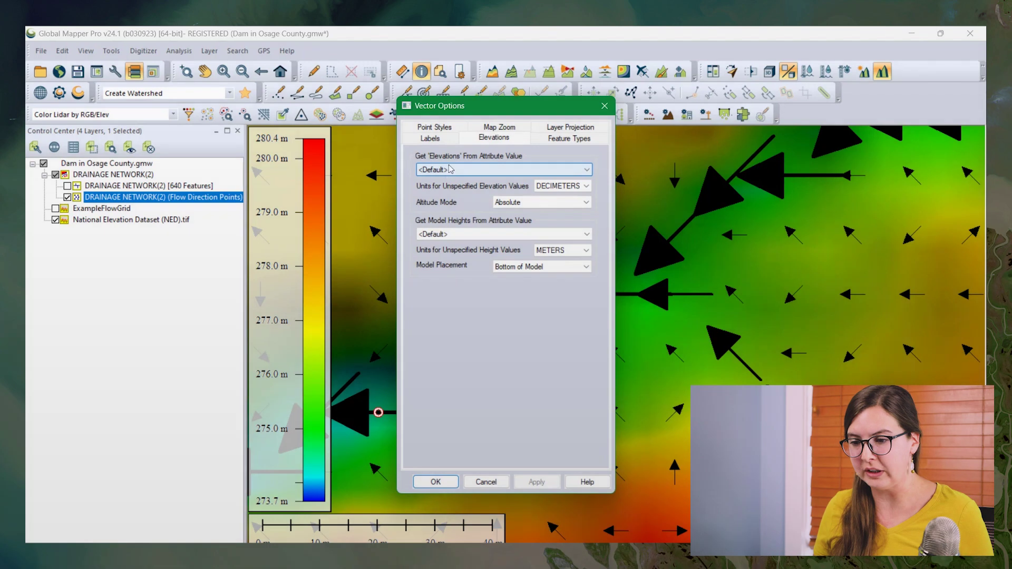
left_click(513, 171)
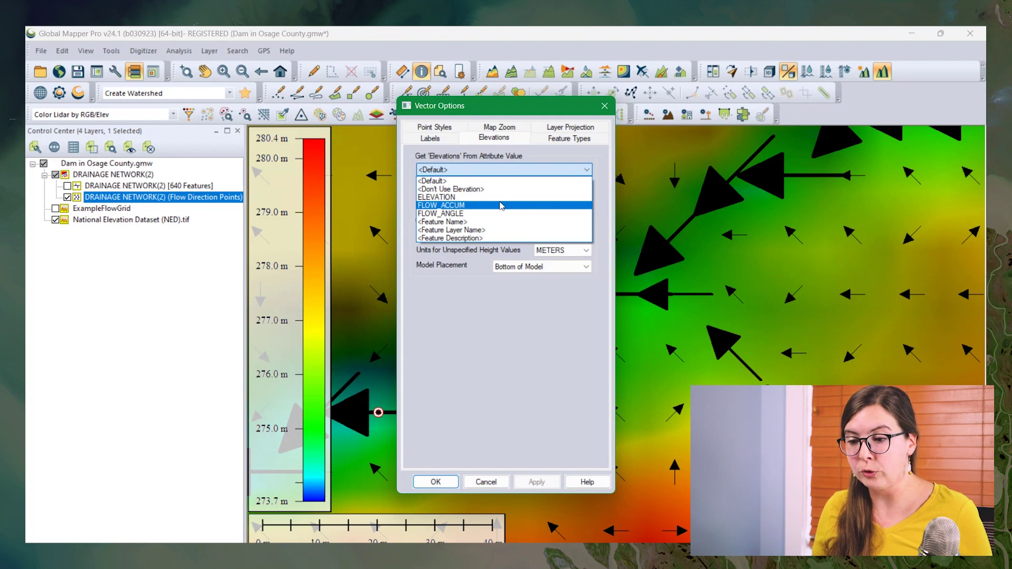
left_click(501, 205)
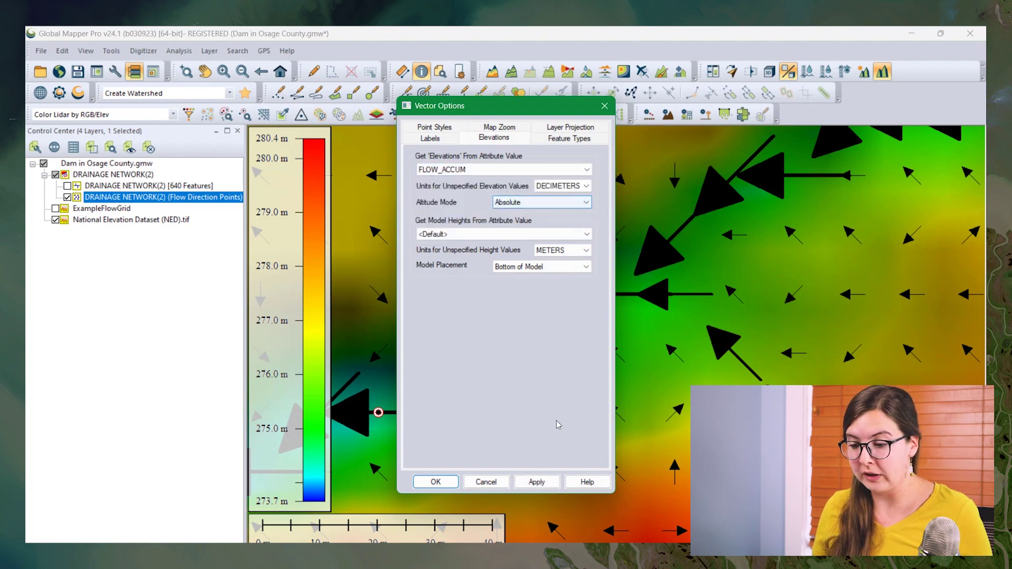
left_click(435, 482)
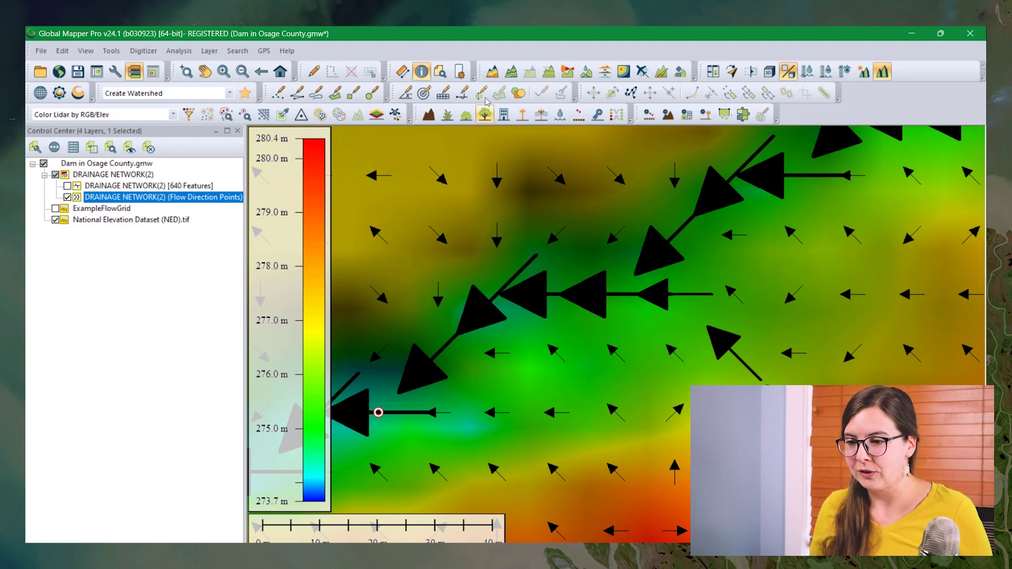
Grid the Flow Direction Points layer with an adjusted No Data distance, giving values 0–25,372.
left_click(492, 72)
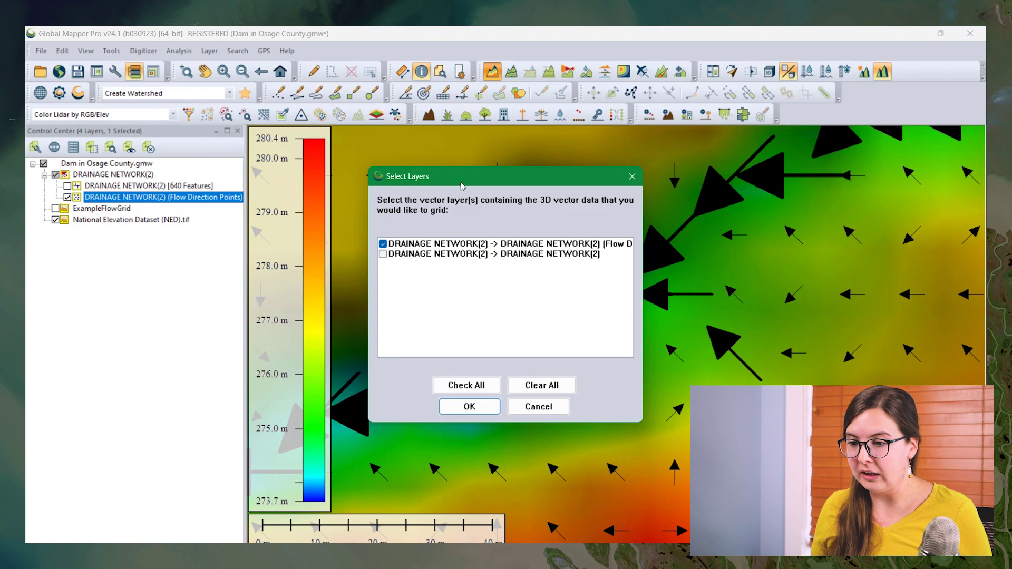
left_click(445, 405)
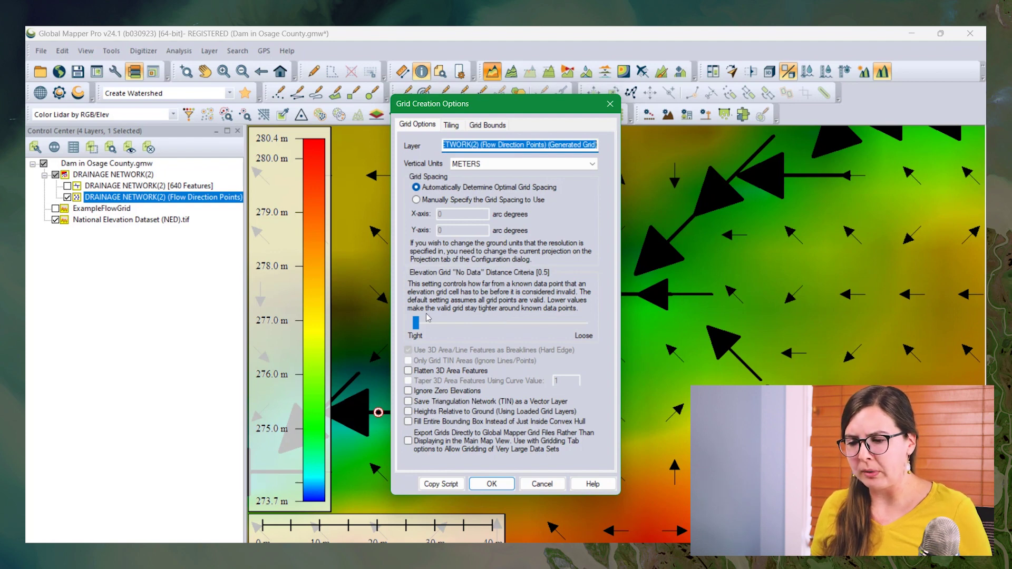
mouse_move(417, 323)
left_mouse_down()
mouse_move(591, 310)
mouse_move(429, 331)
mouse_move(605, 326)
mouse_move(416, 322)
left_mouse_up()
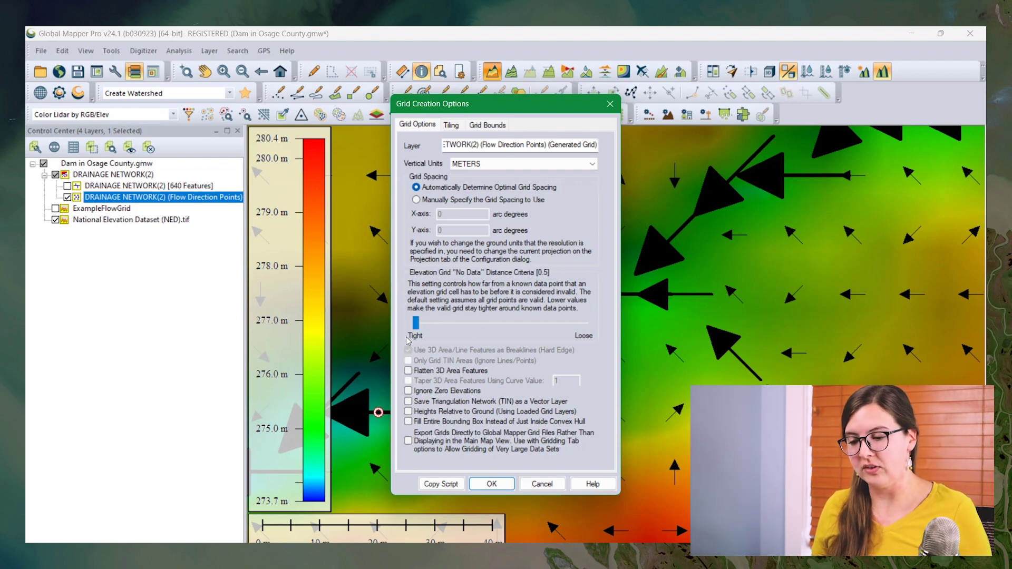
left_click(490, 485)
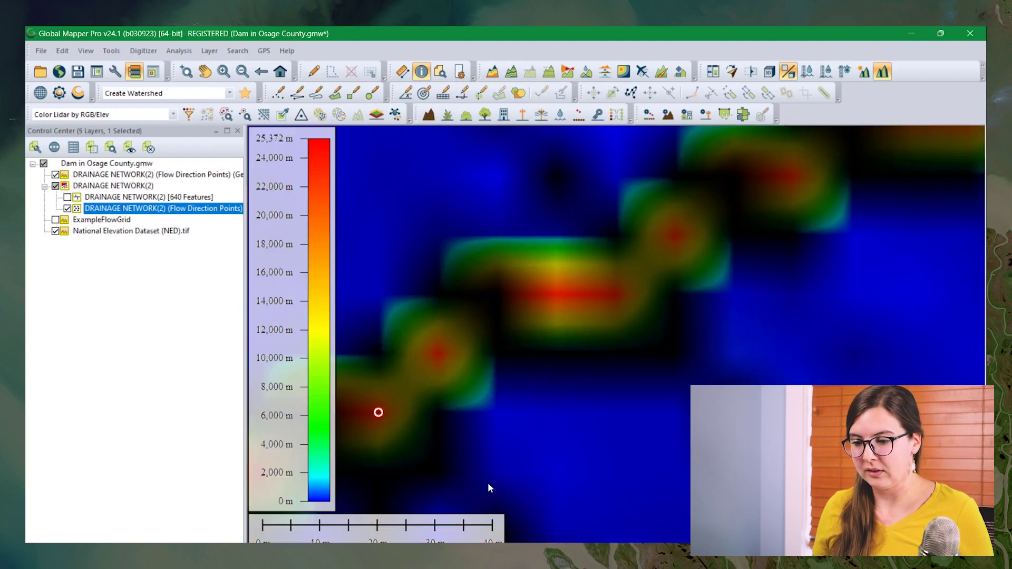
Zoom and pan along a stream channel to see its high red accumulation values.
scroll(532, 353, "down", 5)
scroll(532, 353, "down", 3)
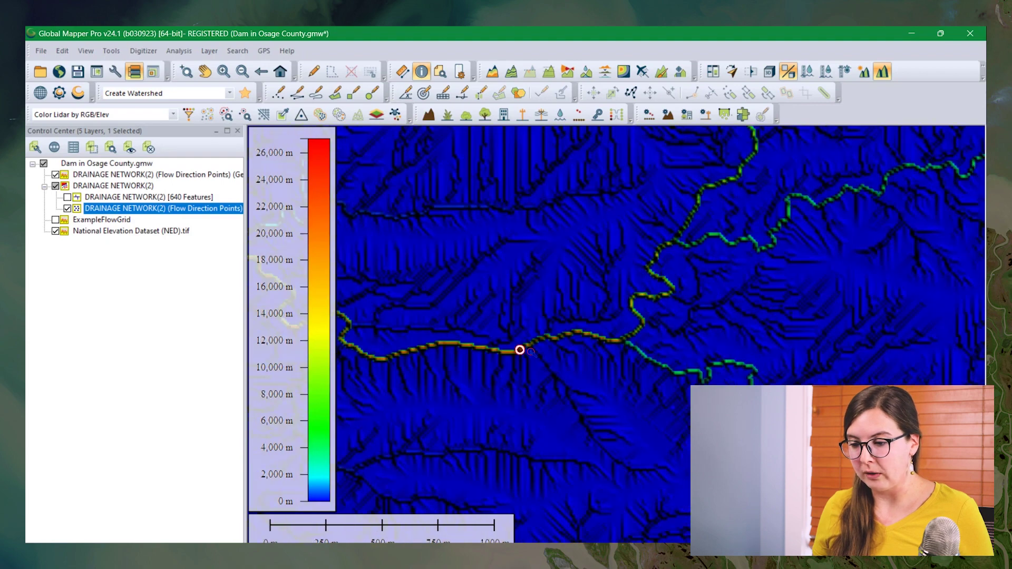
scroll(532, 352, "up", 2)
scroll(531, 352, "up", 4)
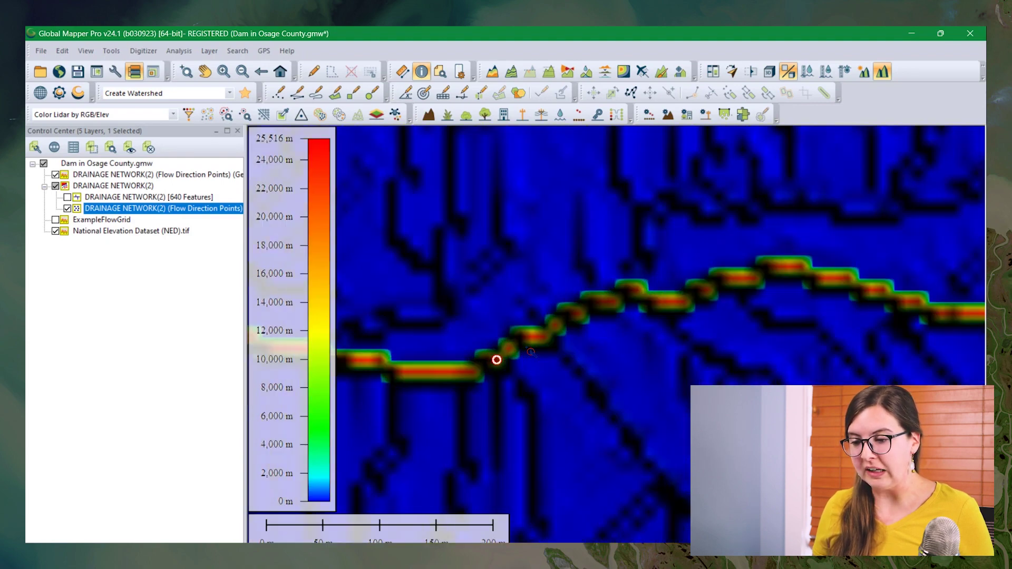
left_click_drag(482, 366, 703, 299)
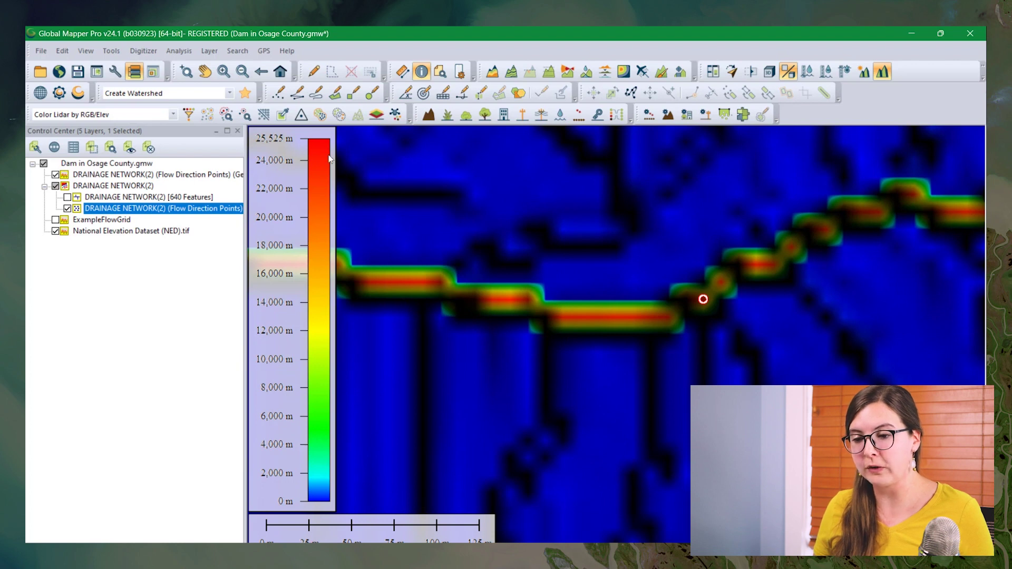
scroll(506, 355, "down", 1)
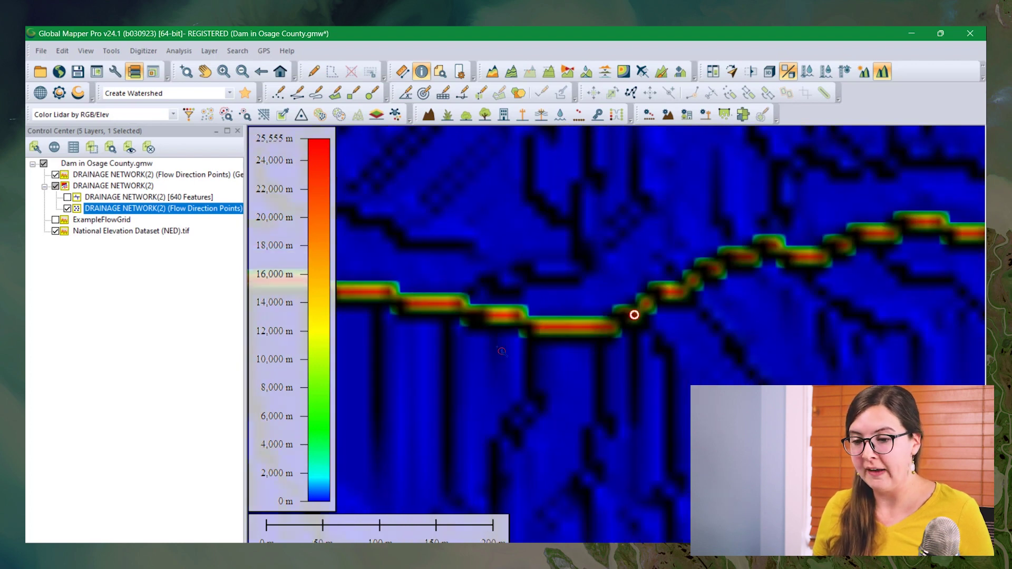
left_click_drag(391, 298, 578, 305)
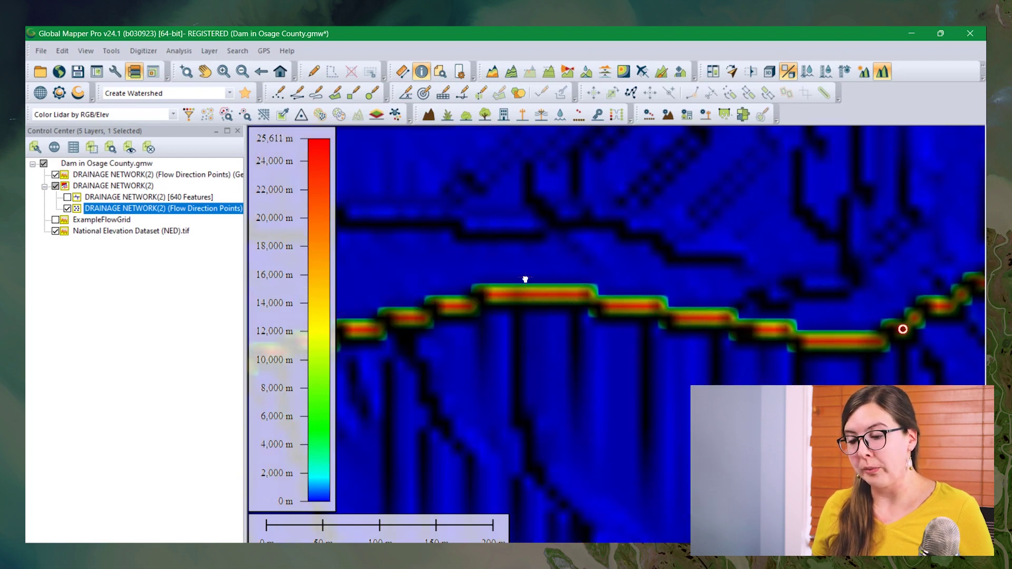
left_click_drag(519, 289, 520, 275)
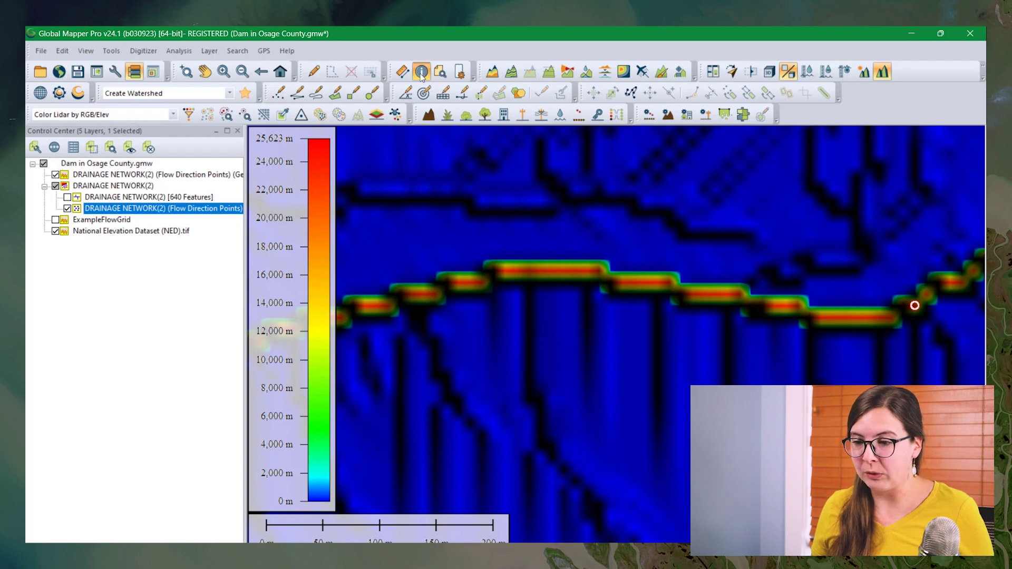
Query a stream cell's value with Feature Info, select the 24,338.1 height, and close the readout.
left_click(531, 273)
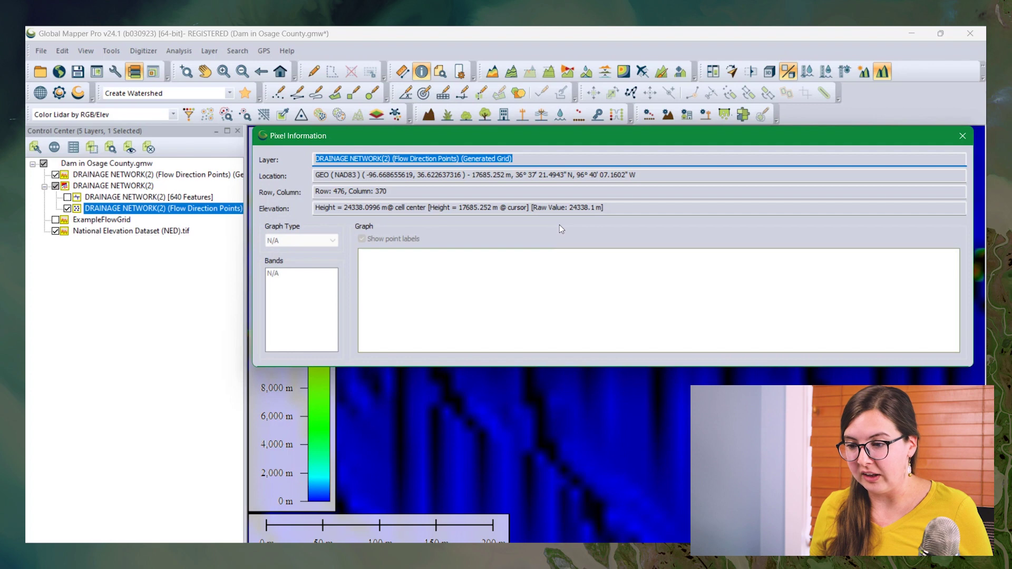
left_click_drag(458, 209, 495, 208)
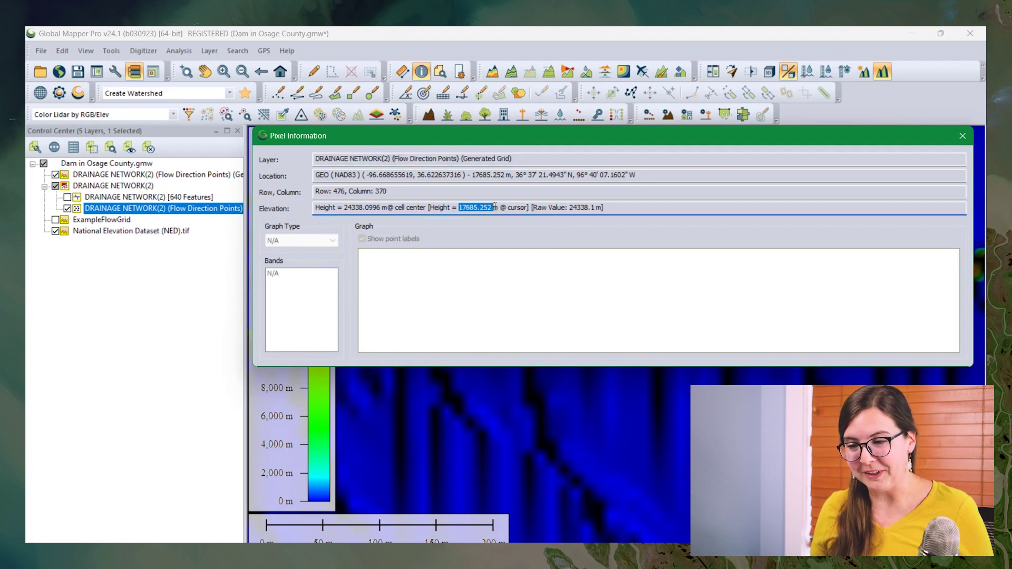
left_click(963, 136)
Zoom out to view the full branching stream network in the grid.
scroll(796, 333, "down", 6)
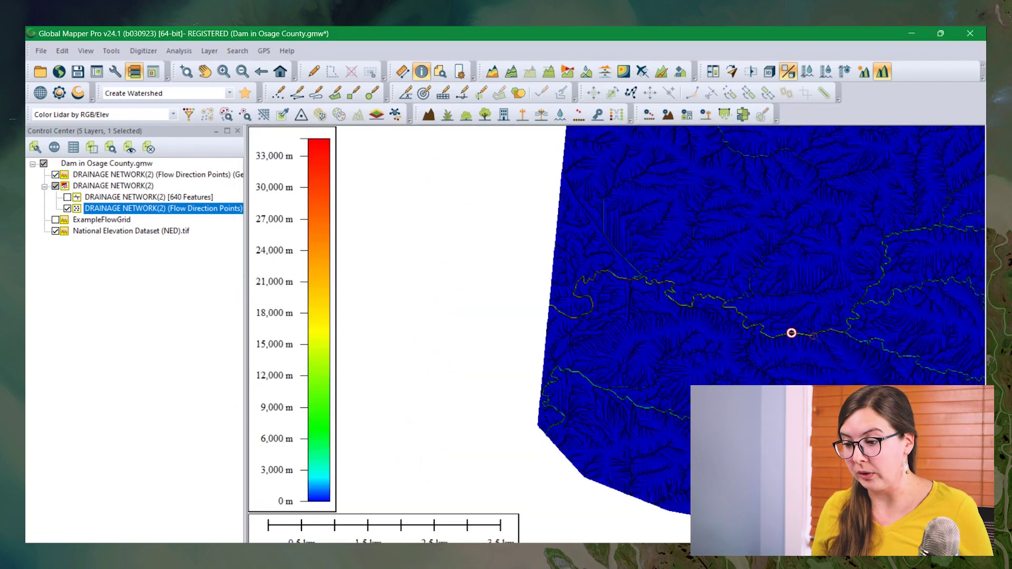
scroll(813, 298, "up", 3)
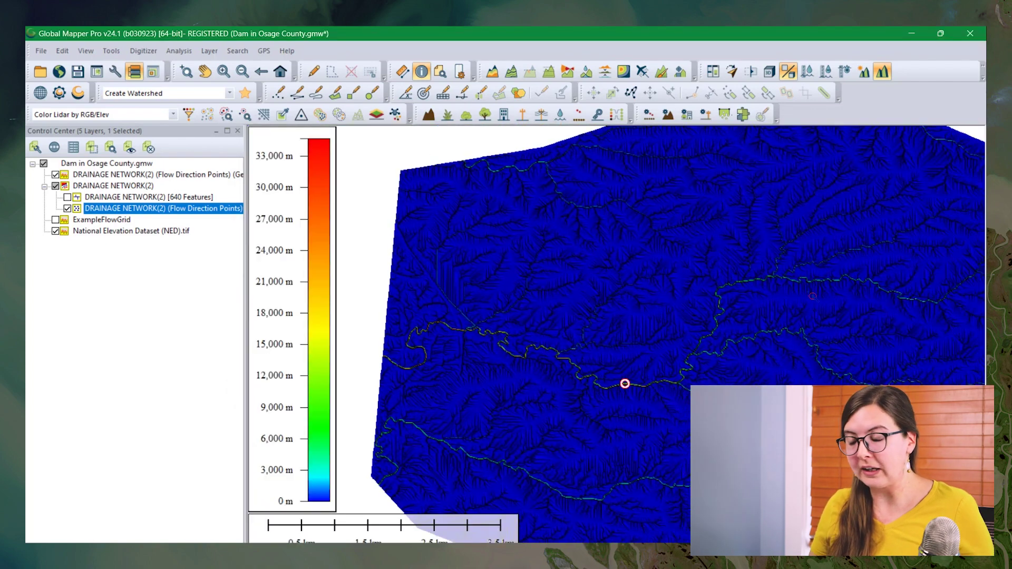